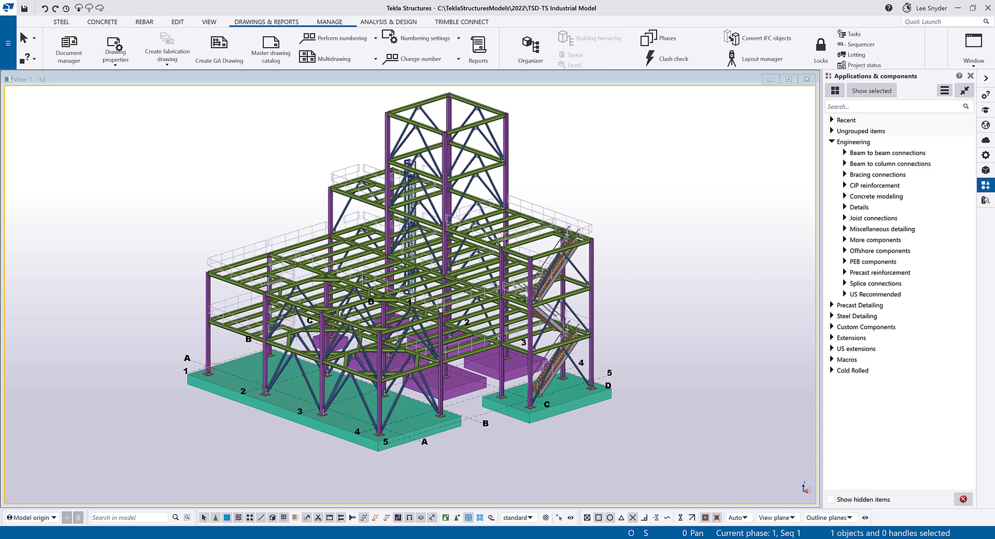
Step: Select a tower column in the Trimble Connect viewer and show its Review and Erection Workflow property sets
mouse_move(156, 516)
click(188, 500)
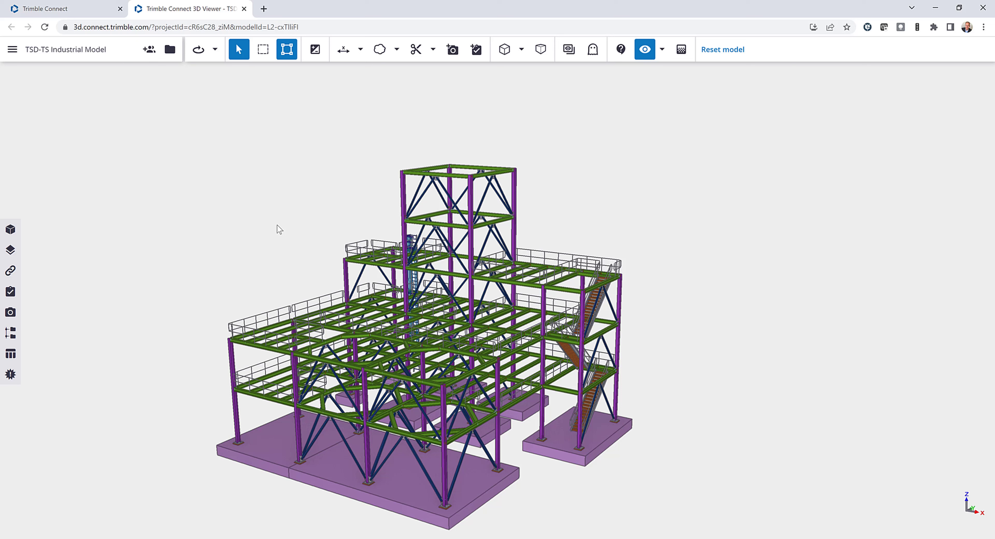
click(403, 203)
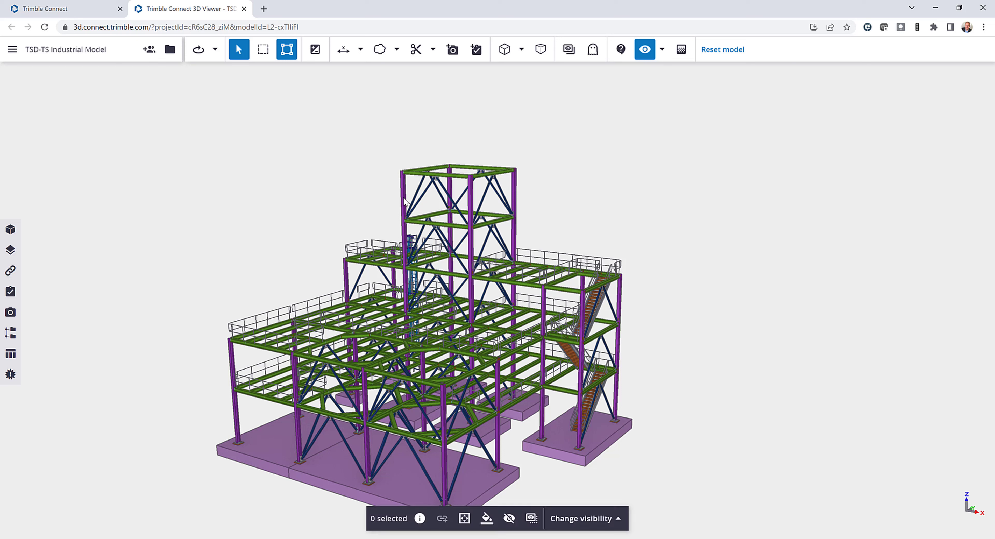
click(419, 518)
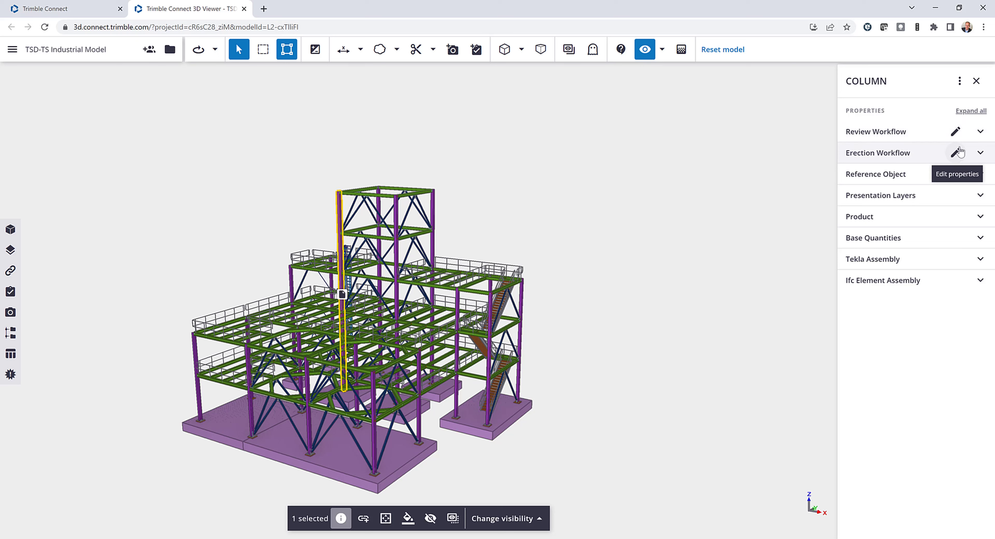
click(979, 132)
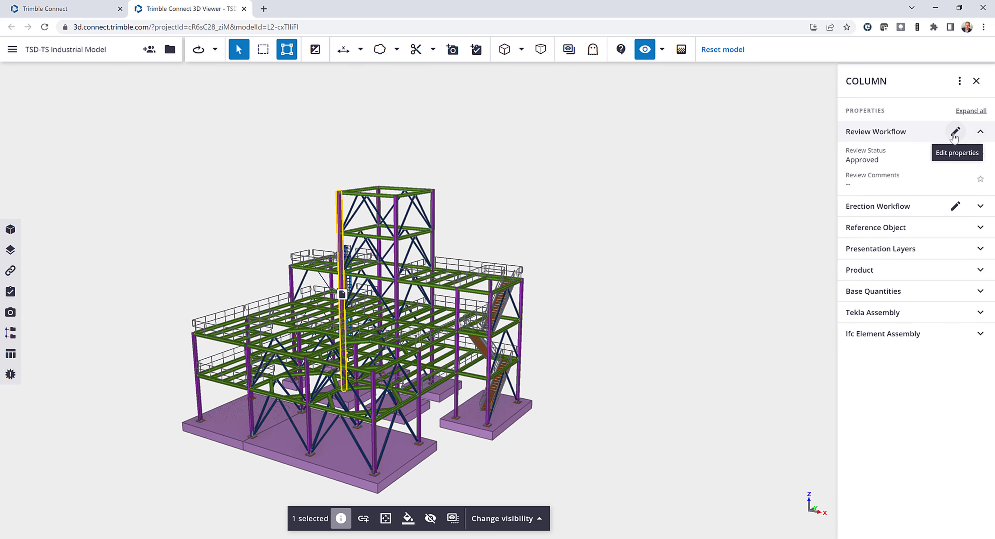
click(954, 131)
click(952, 127)
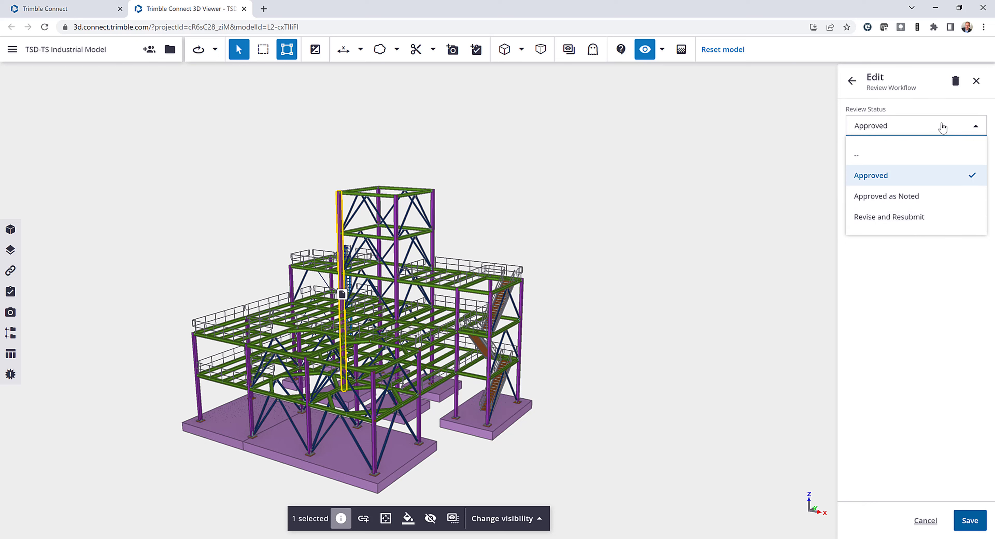
click(975, 112)
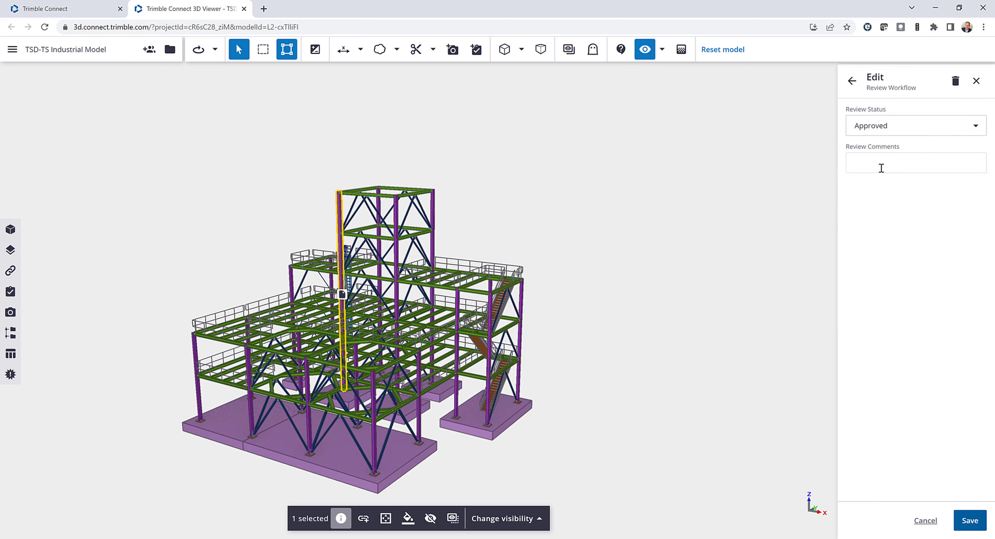
click(851, 81)
click(980, 153)
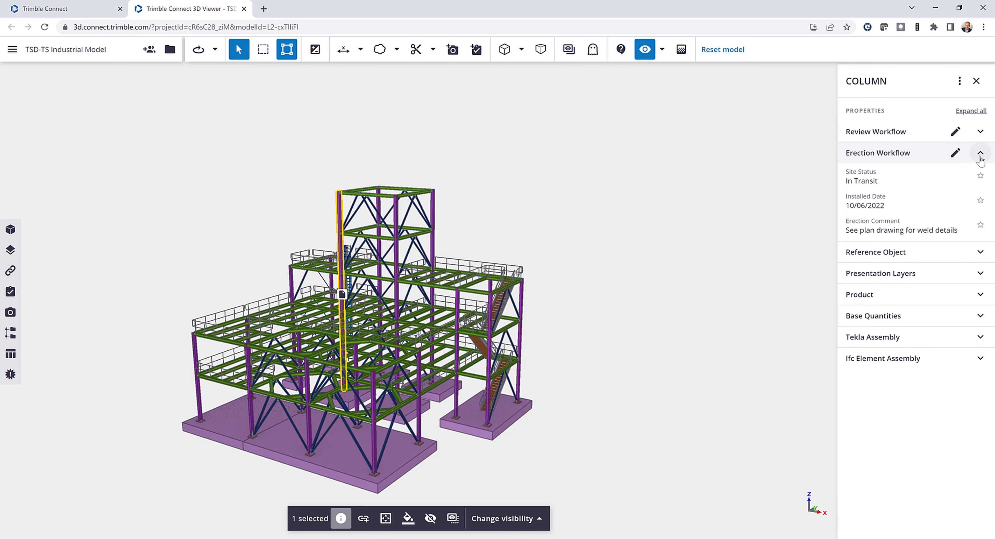
click(954, 153)
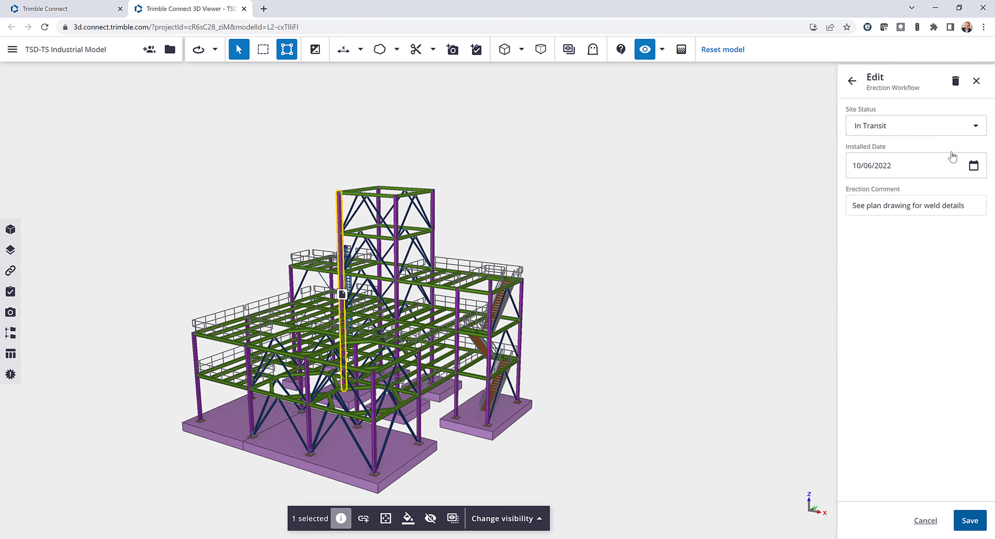
click(969, 127)
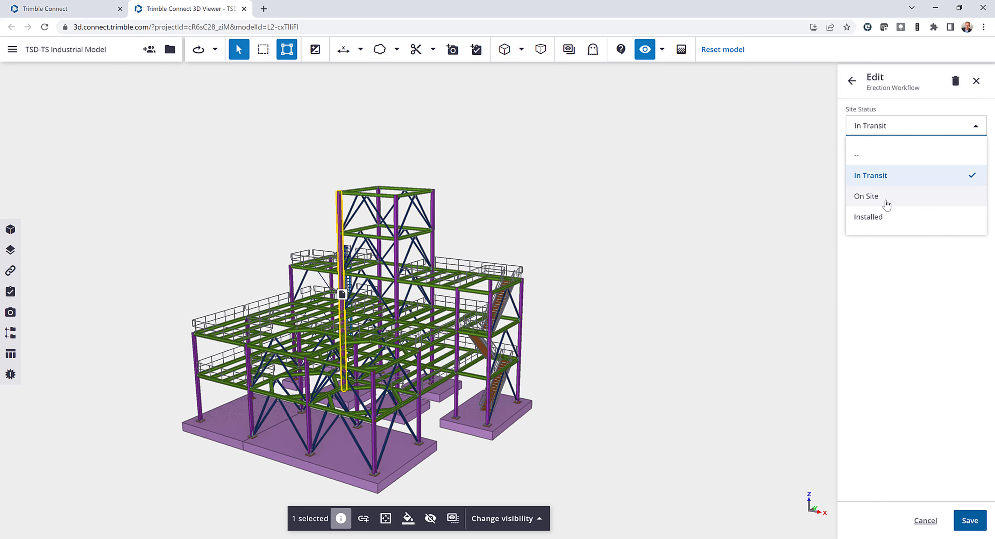
click(933, 116)
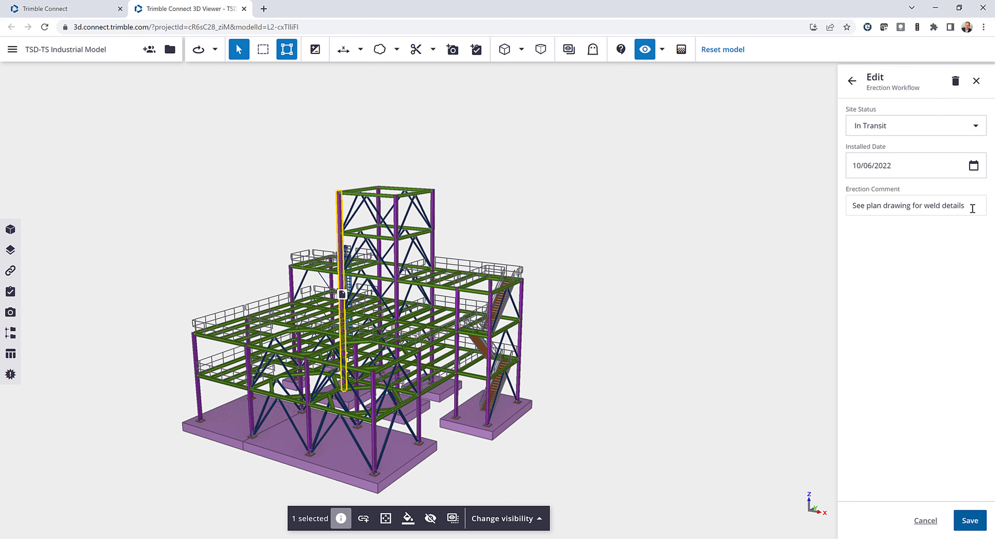
click(852, 82)
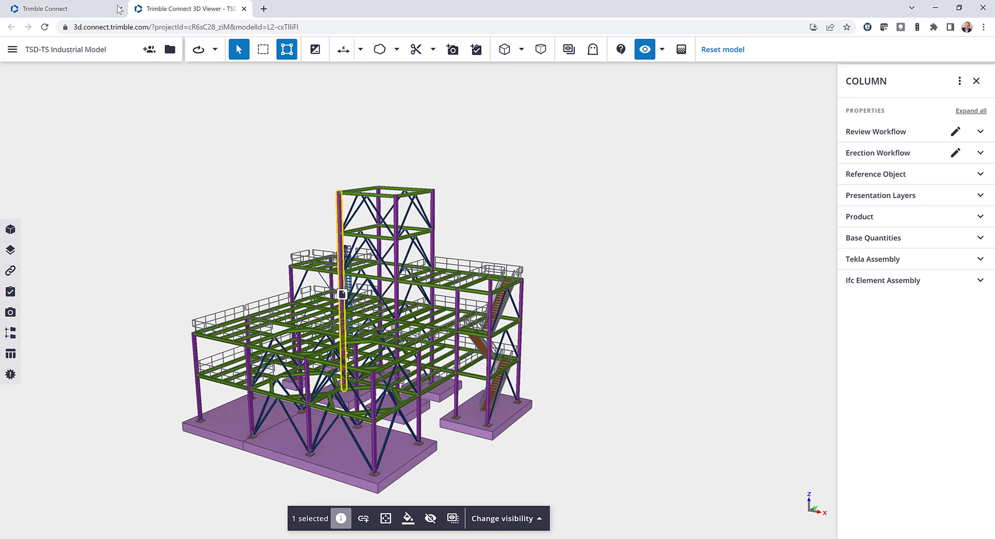
click(80, 11)
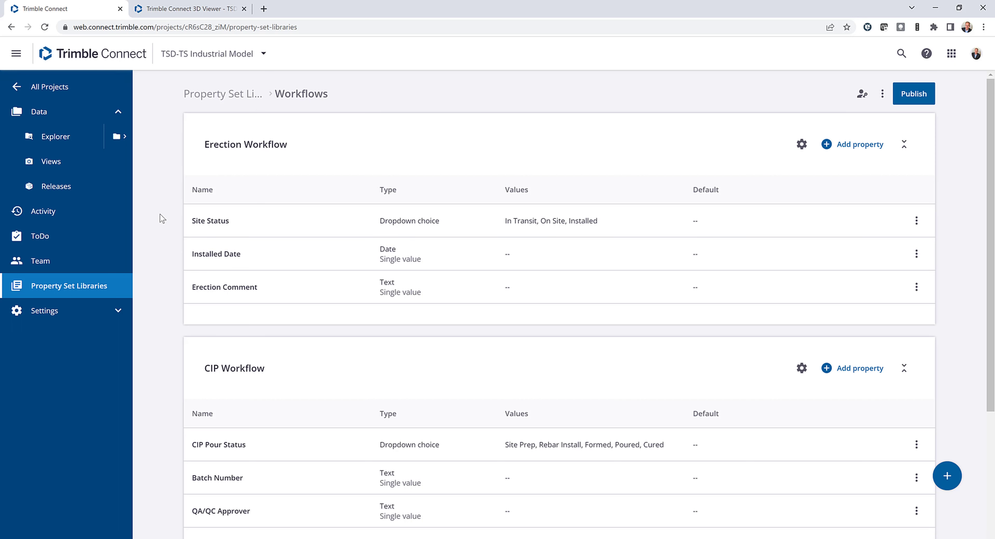
click(359, 160)
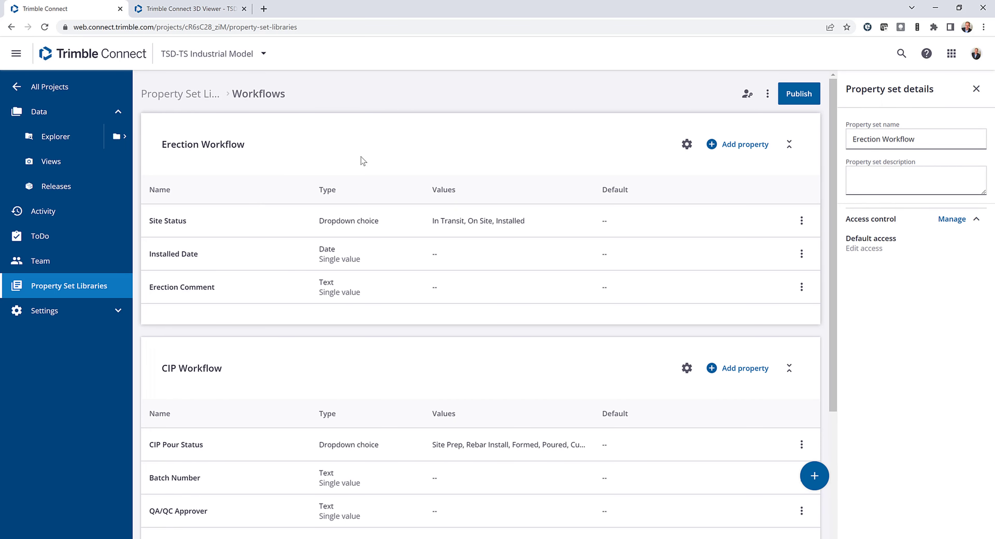
click(399, 220)
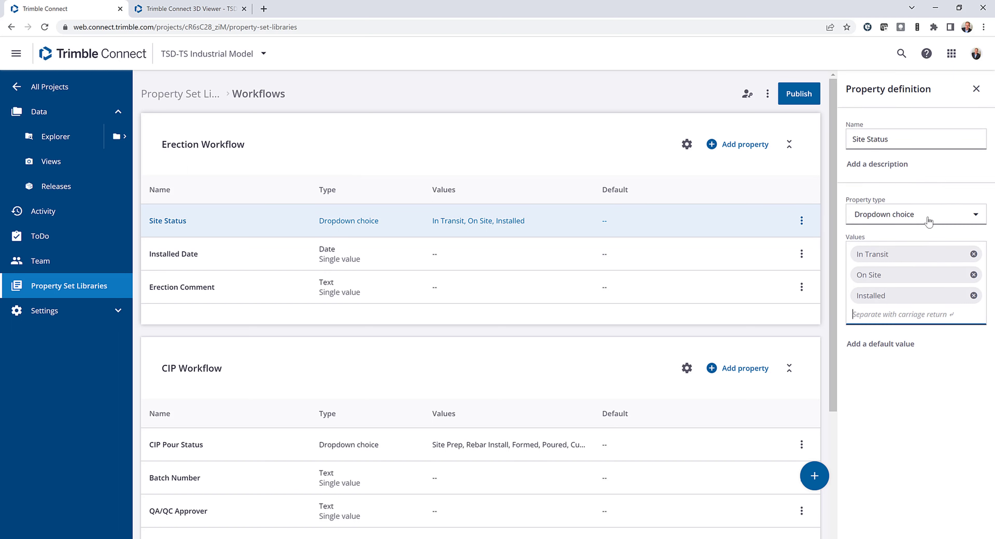
click(950, 220)
click(953, 223)
click(496, 440)
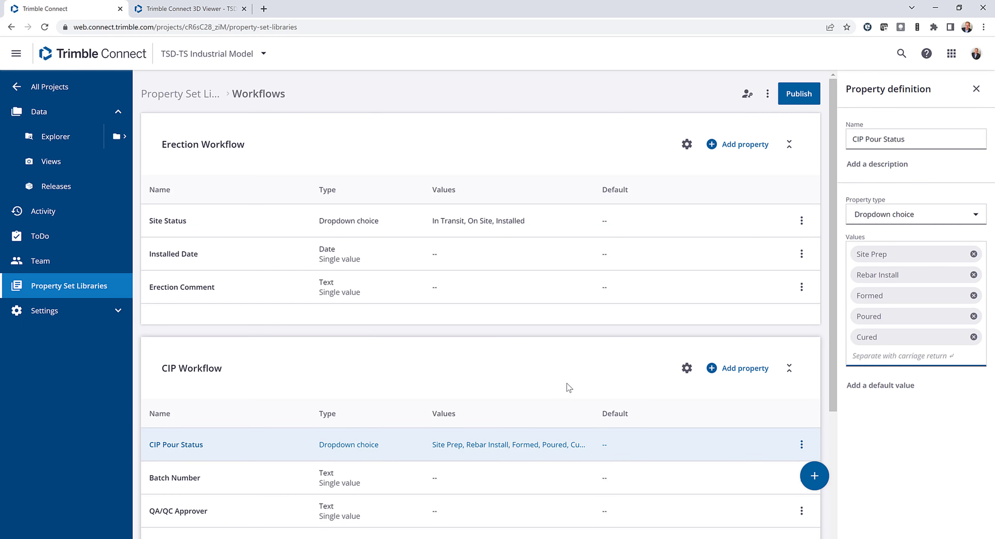
click(929, 219)
click(930, 219)
scroll(444, 374, down, 1)
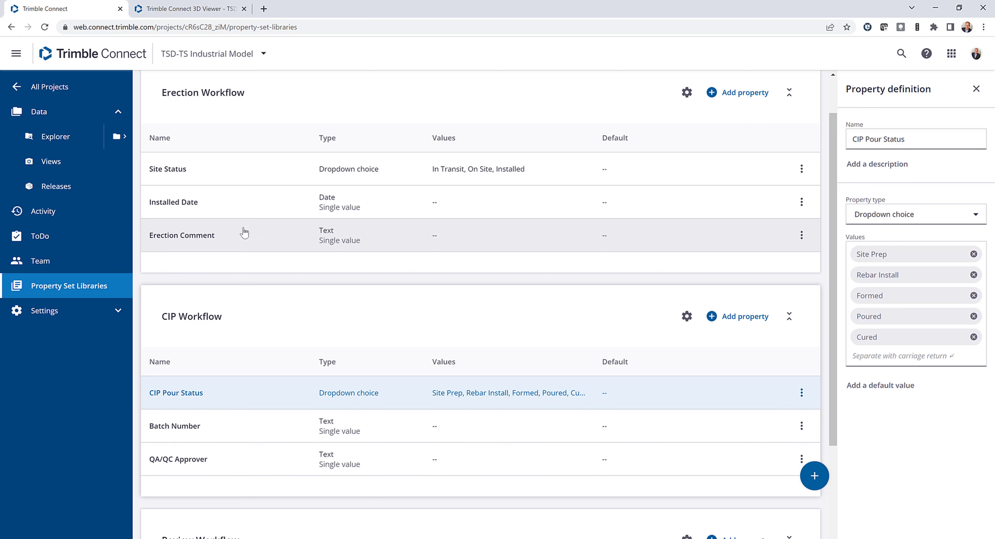
Step: Colour the deselected model by Review Status: 27 Approved, 14 Approved as Noted, 17 Revise and Resubmit
click(200, 9)
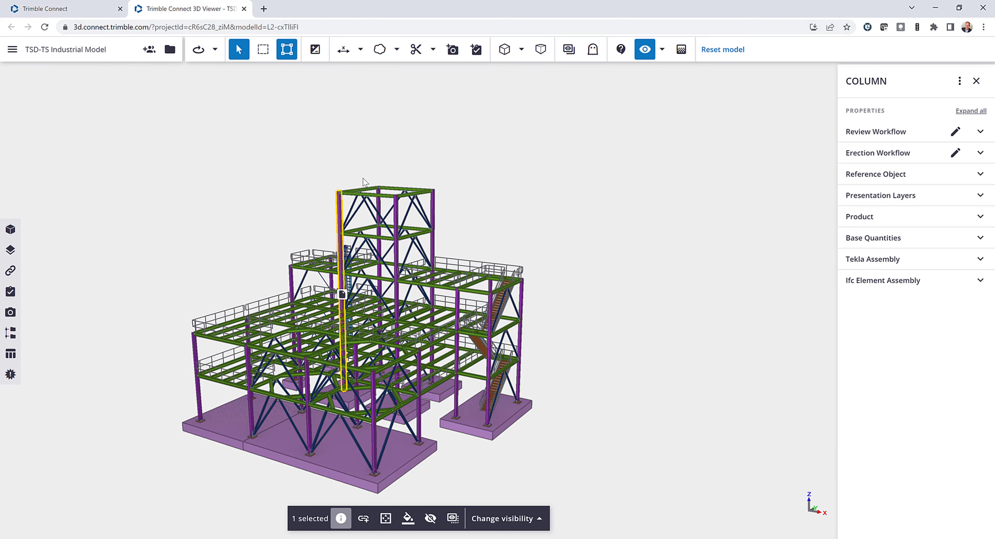
click(479, 171)
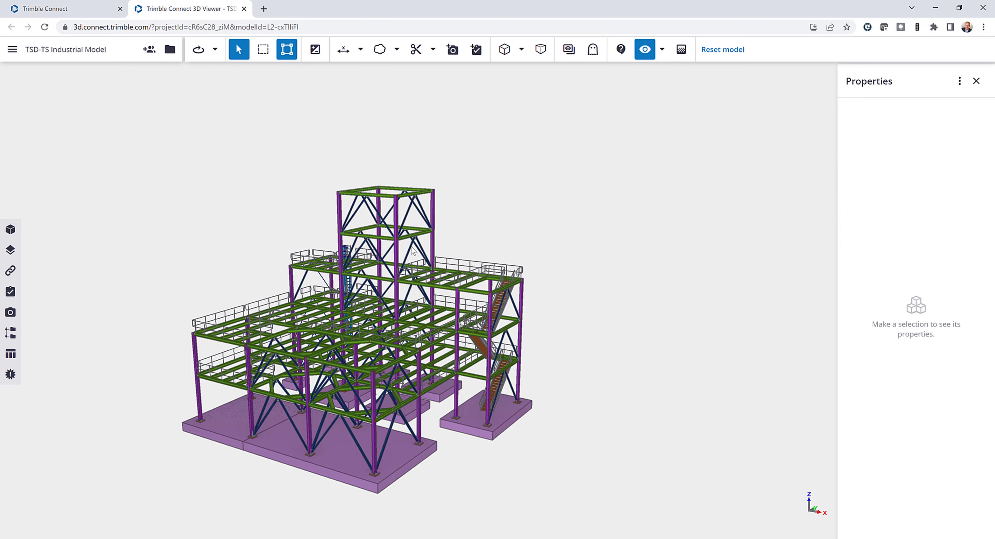
middle_drag(319, 285, 335, 277)
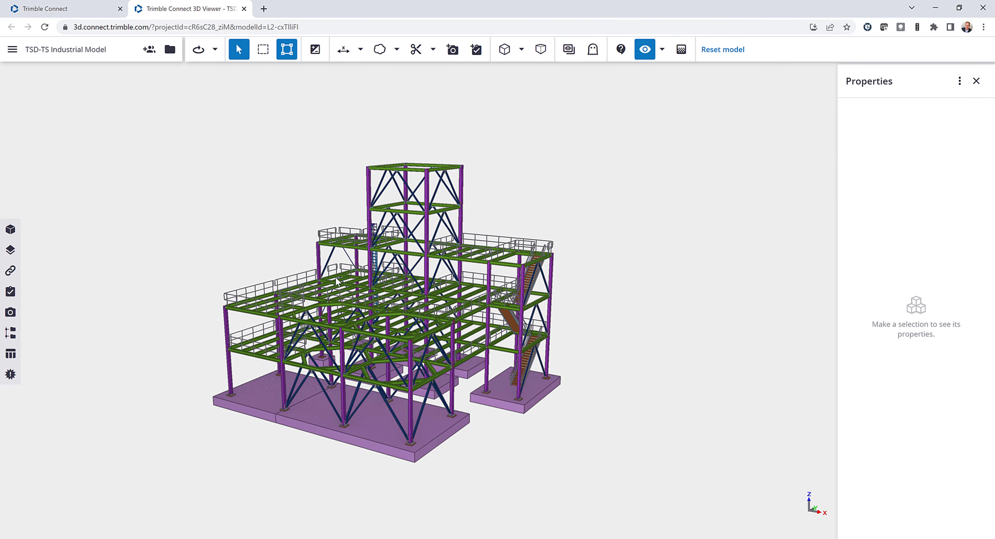
click(12, 333)
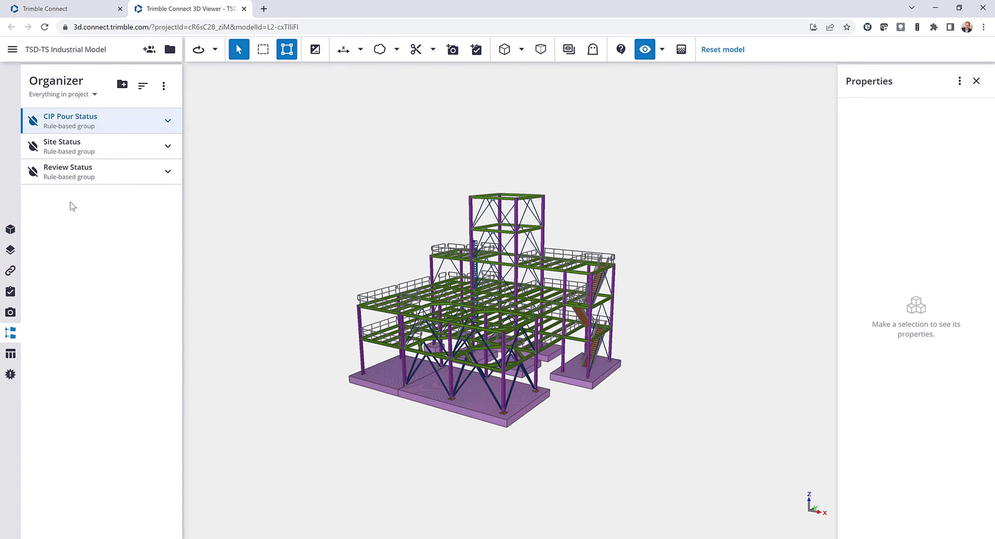
click(33, 172)
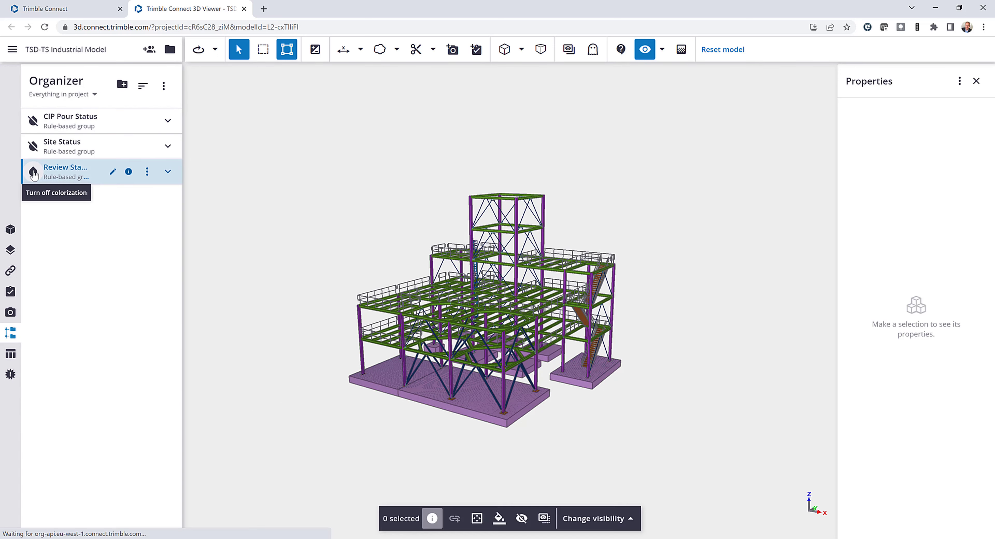
click(322, 218)
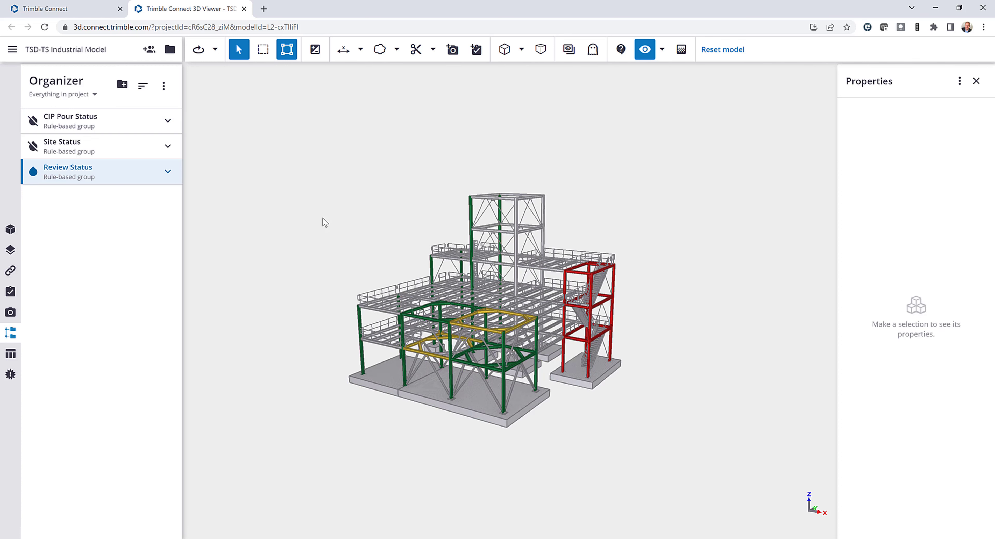
scroll(402, 252, up, 3)
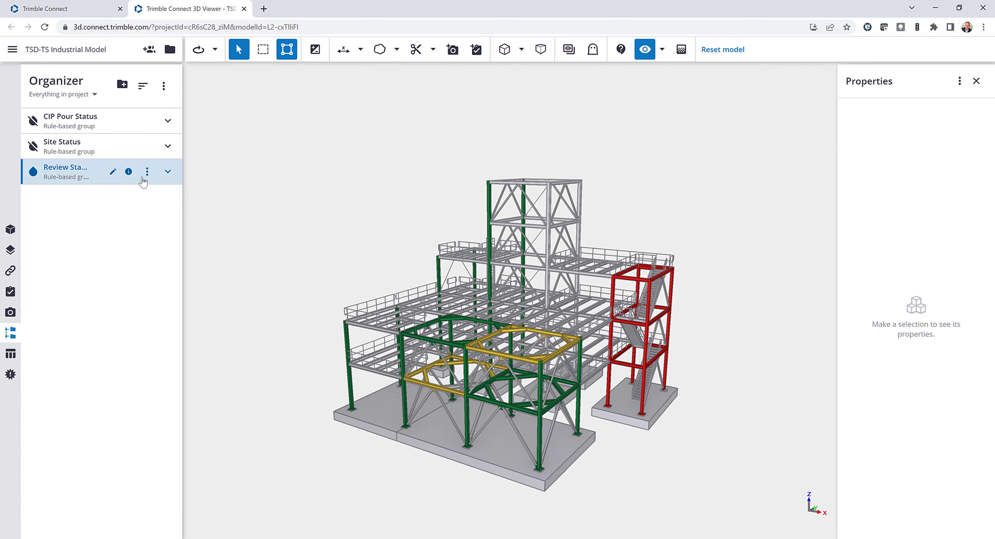
click(168, 172)
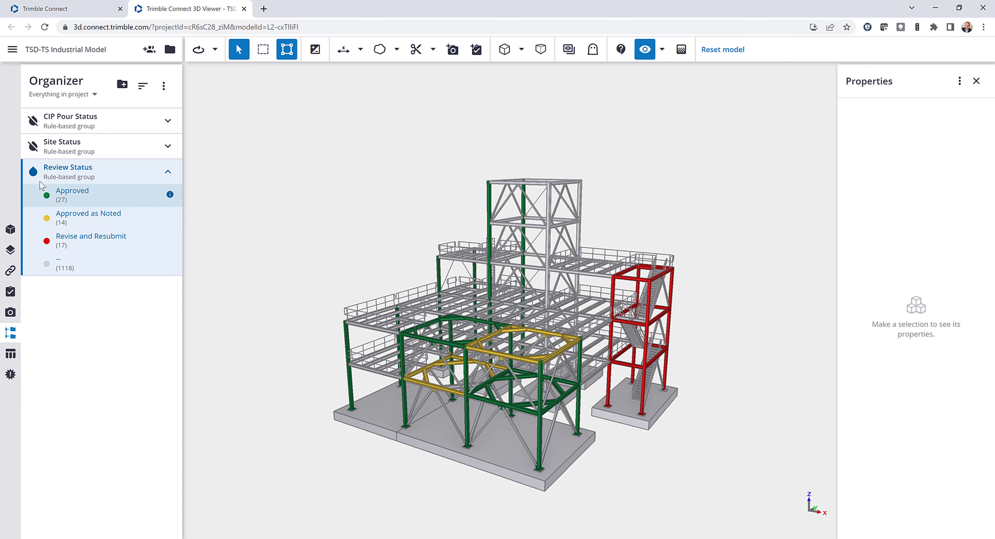
Step: Colour by Site Status (8 On Site, 4 In Transit, 2 Installed), then by CIP Pour Status
click(33, 145)
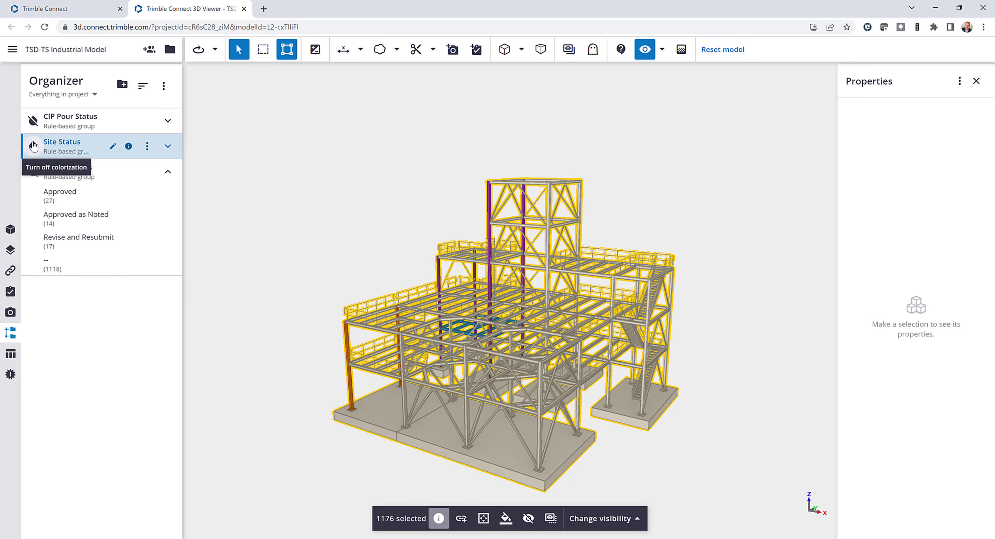
click(346, 217)
drag(346, 217, 347, 414)
middle_drag(347, 413, 566, 359)
click(167, 144)
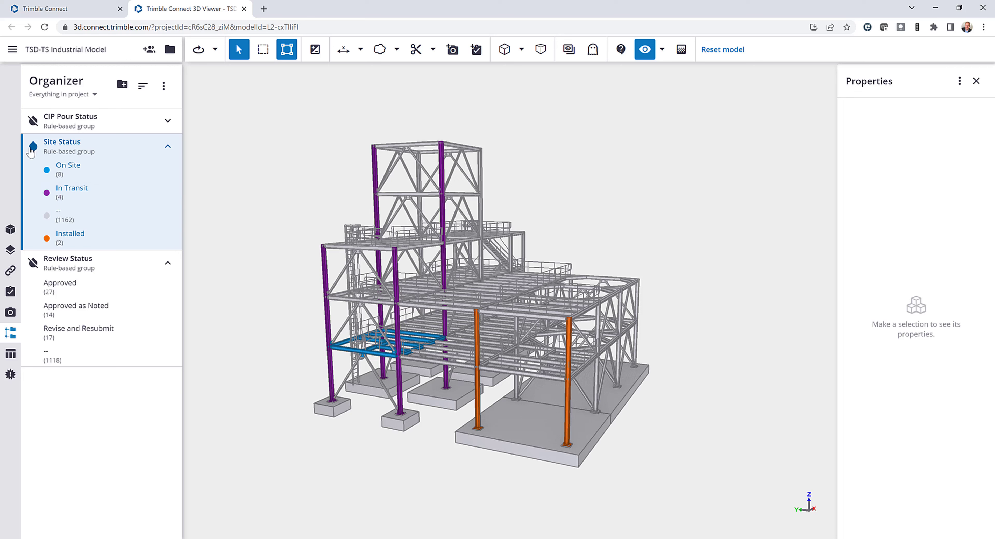
click(33, 121)
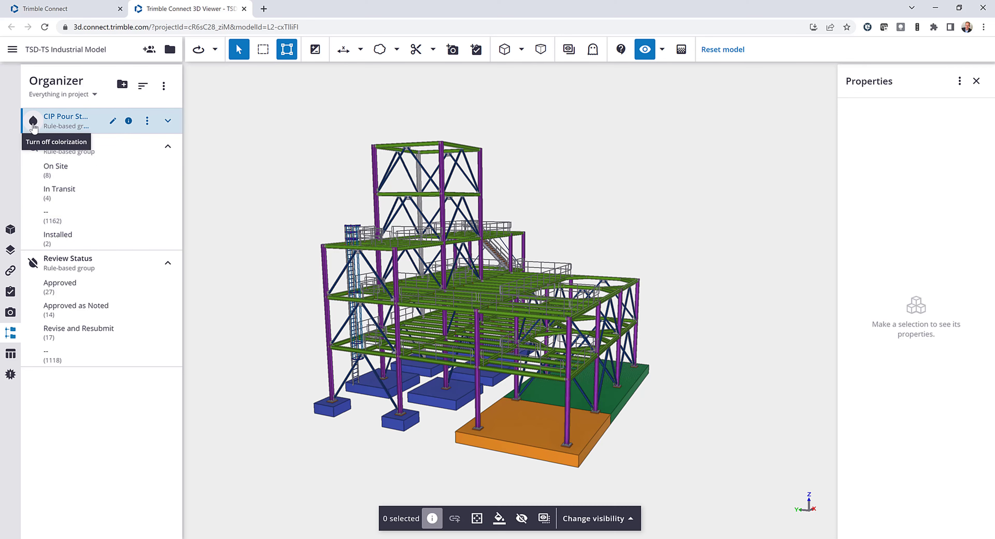
Step: Expand the CIP Pour Status group (7 Formed, 1 Poured, 1 Site Prep) and clear the selection
click(167, 121)
click(331, 189)
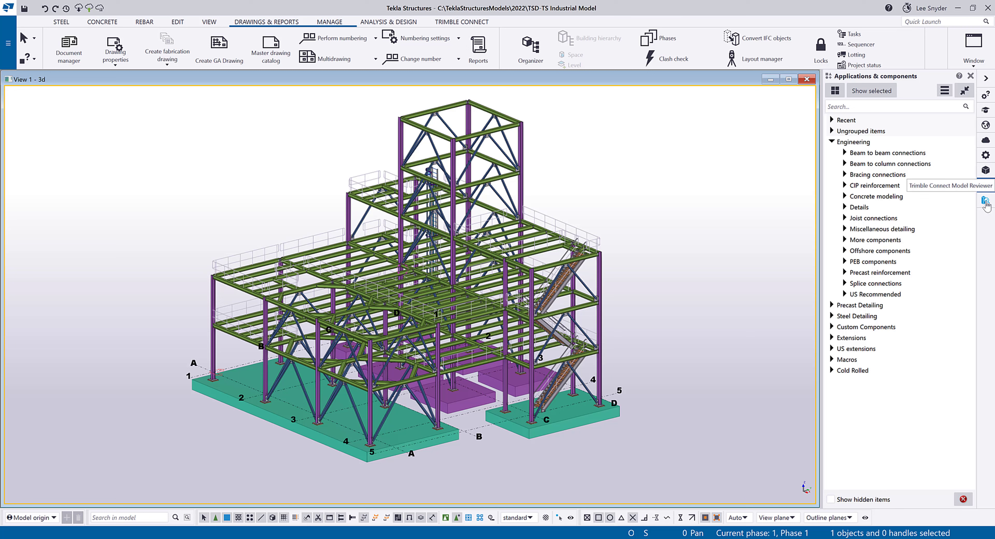
Step: In Model Reviewer options, keep Review Status as the coloured property and load its saved settings
click(985, 201)
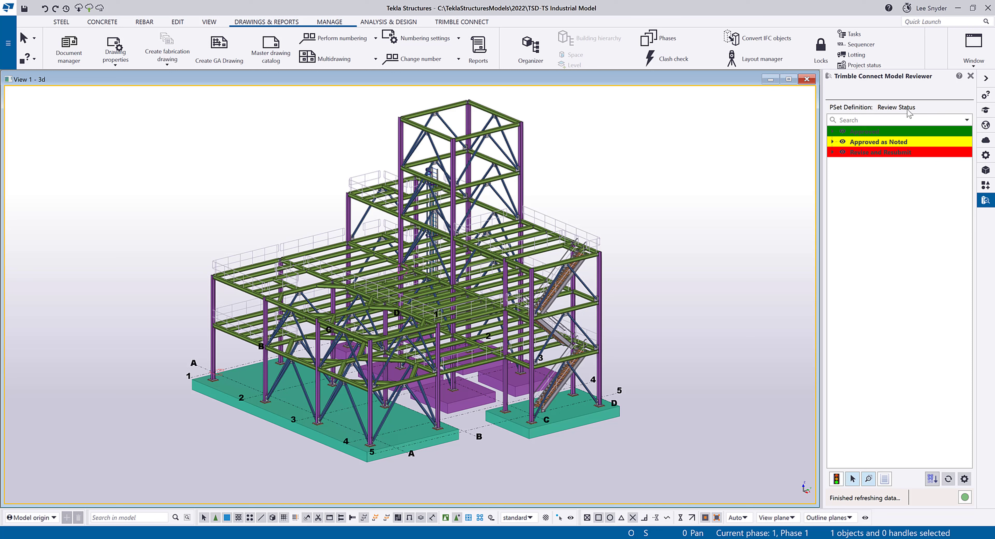
click(964, 479)
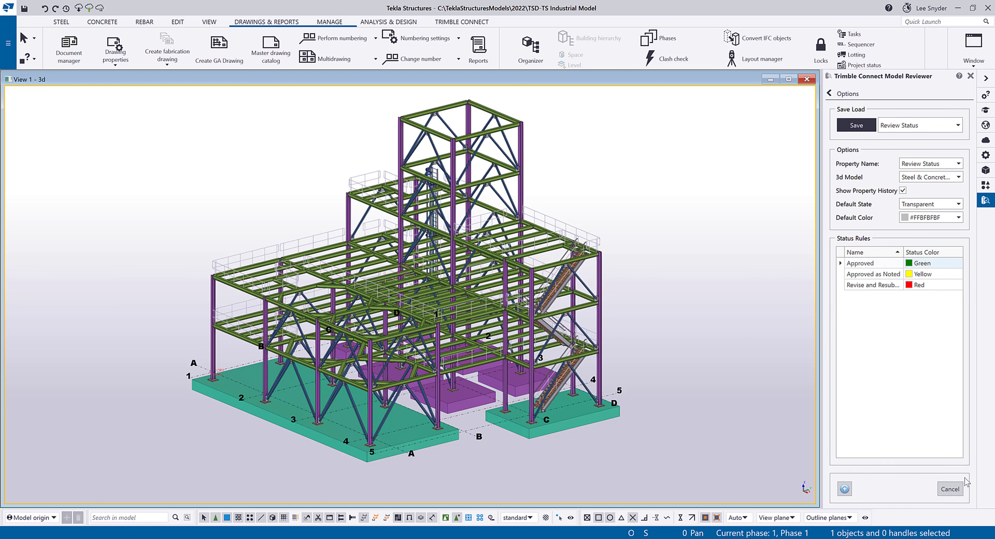
click(958, 164)
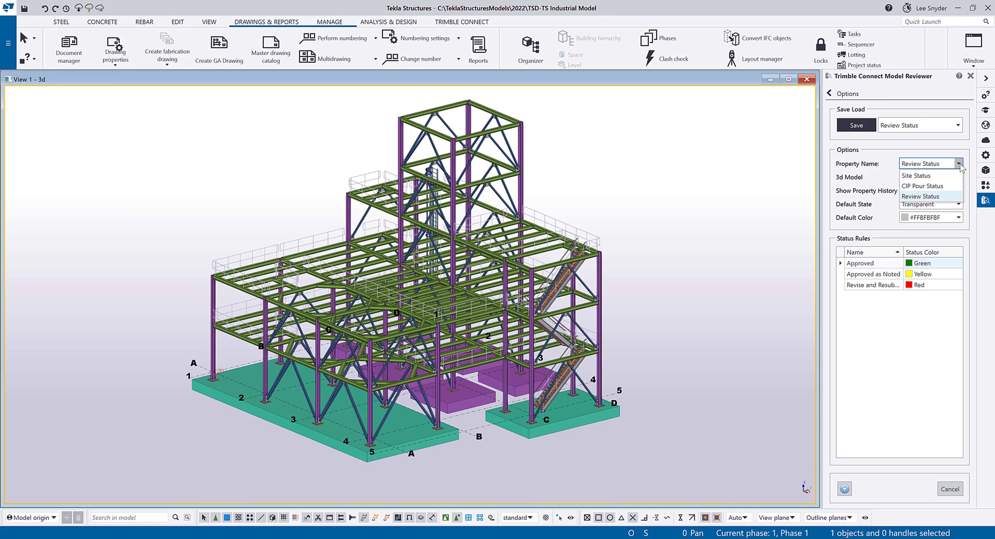
click(958, 163)
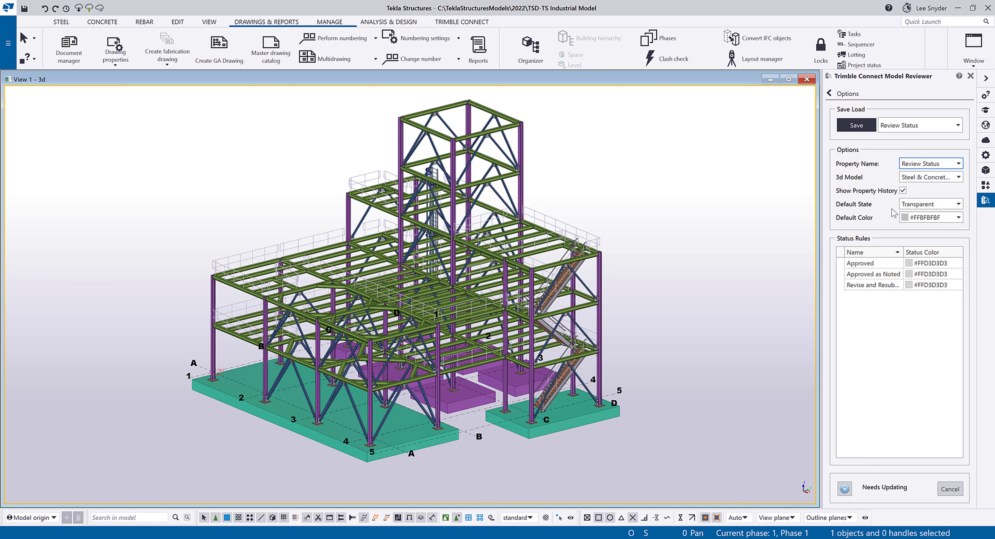
click(958, 126)
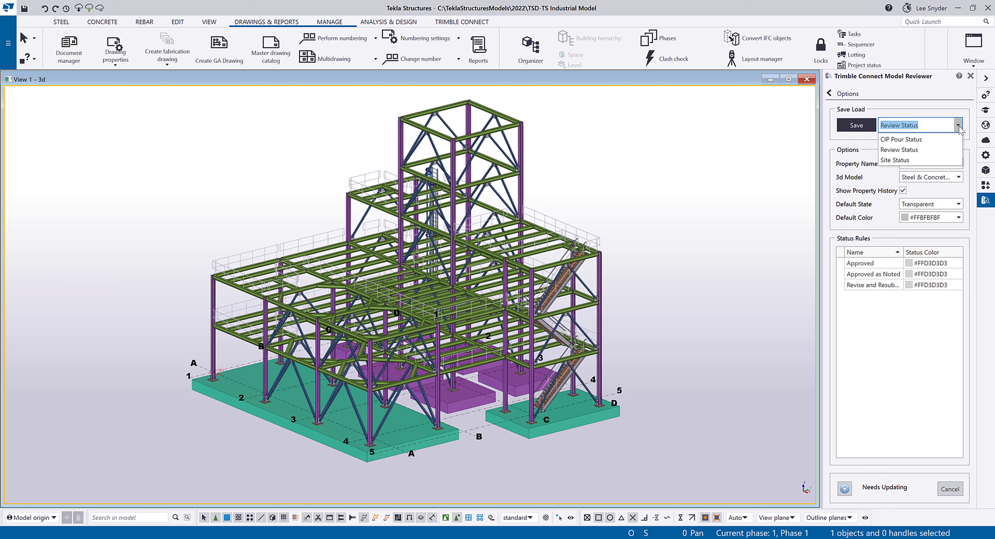
click(898, 150)
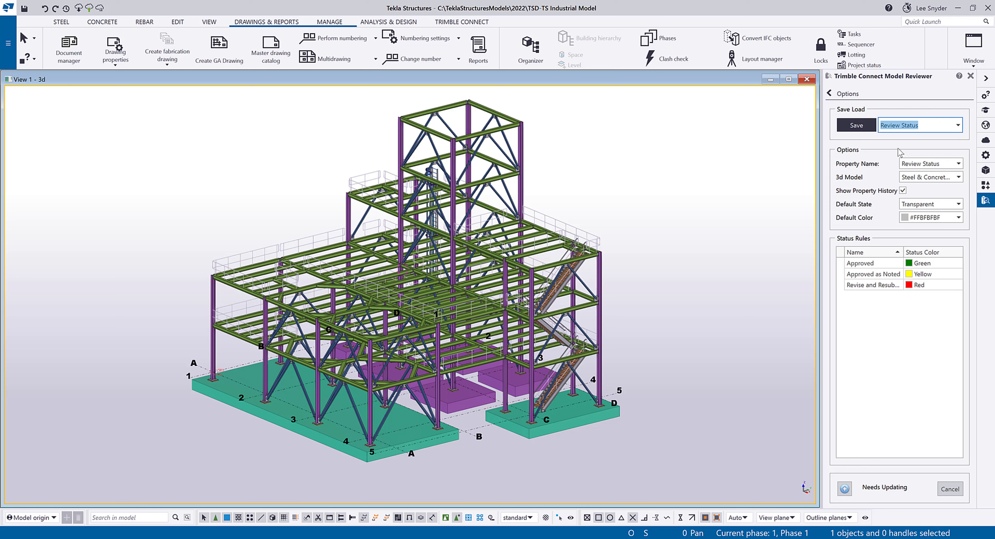
click(847, 95)
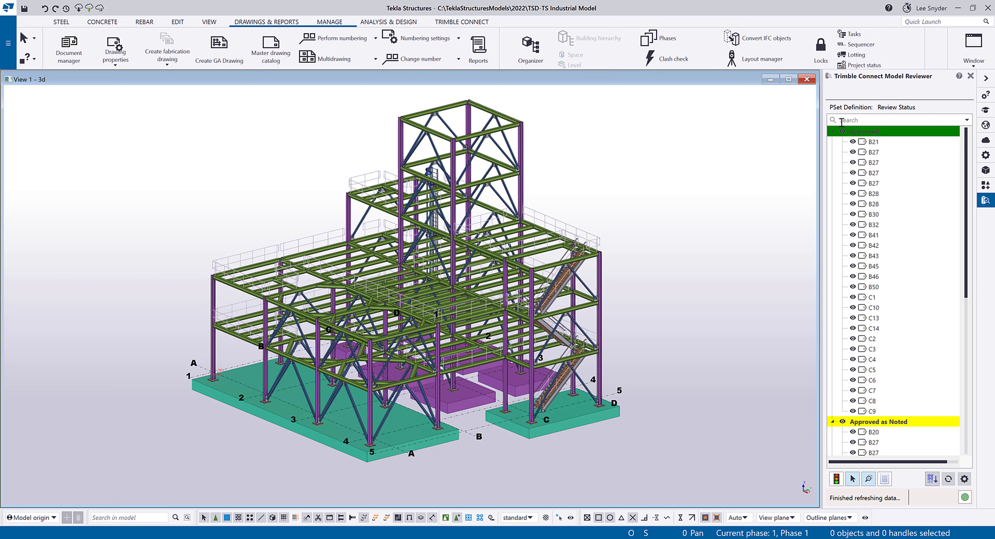
Step: Apply the traffic-light colorization so Tekla parts show green, yellow or red by review status
click(835, 481)
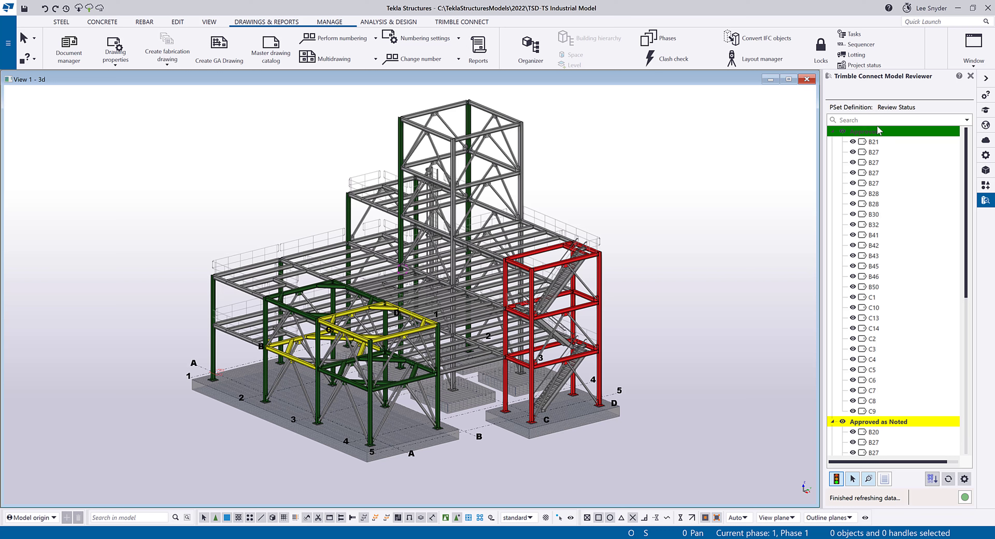
mouse_move(873, 142)
click(871, 142)
click(872, 162)
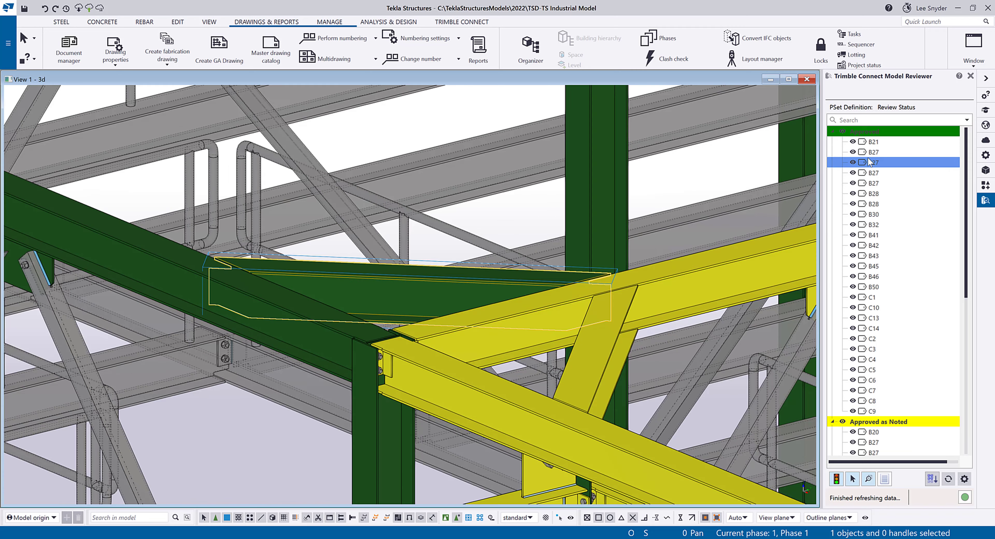
click(872, 215)
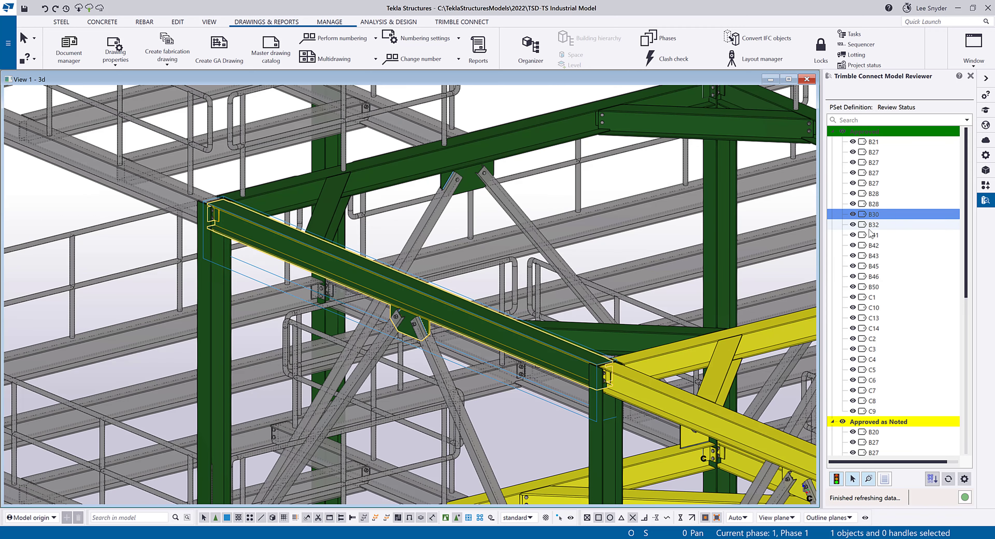
click(871, 224)
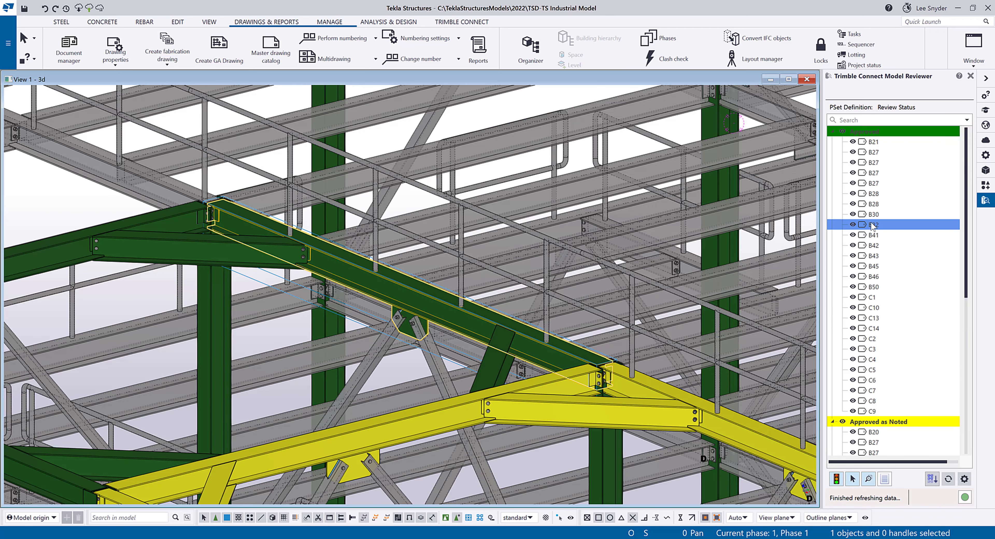
click(852, 225)
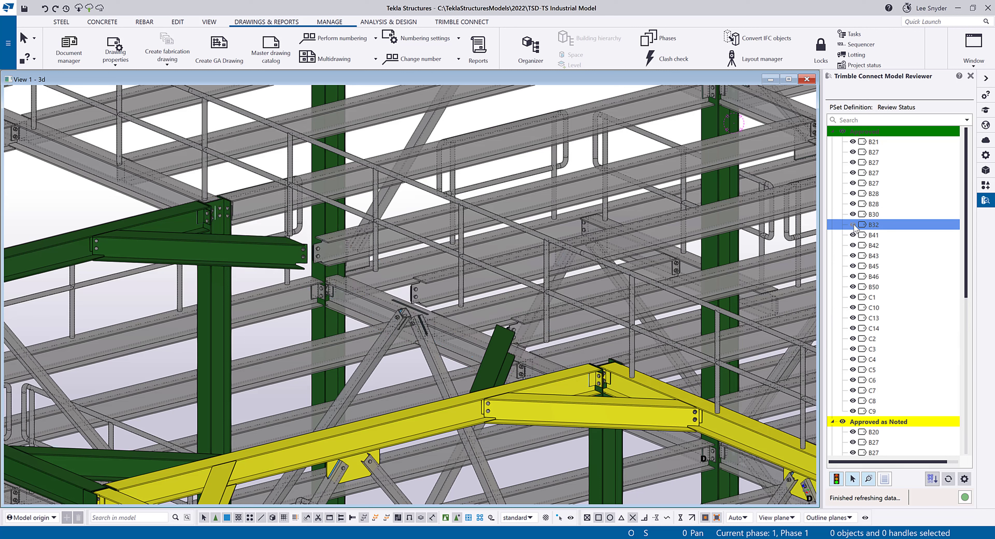
click(853, 225)
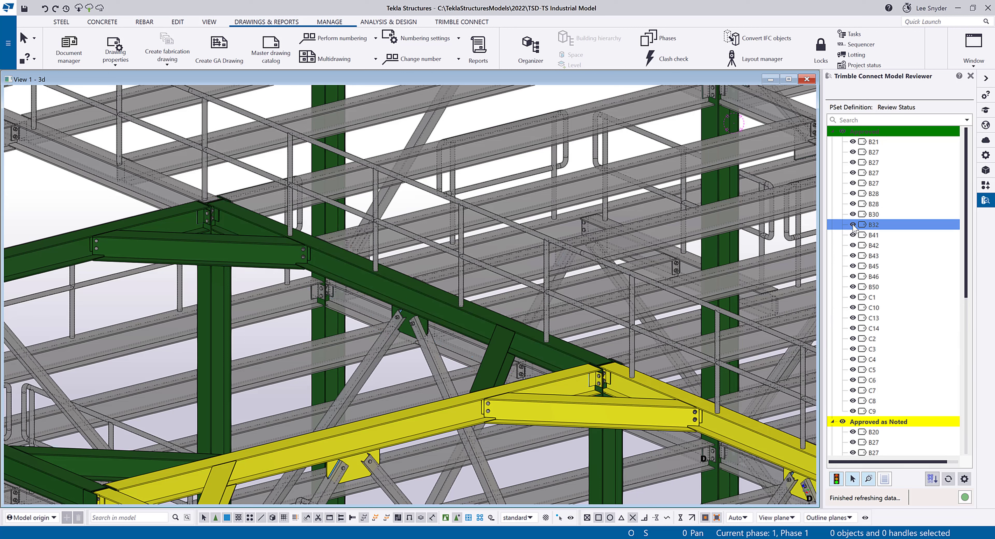
click(842, 131)
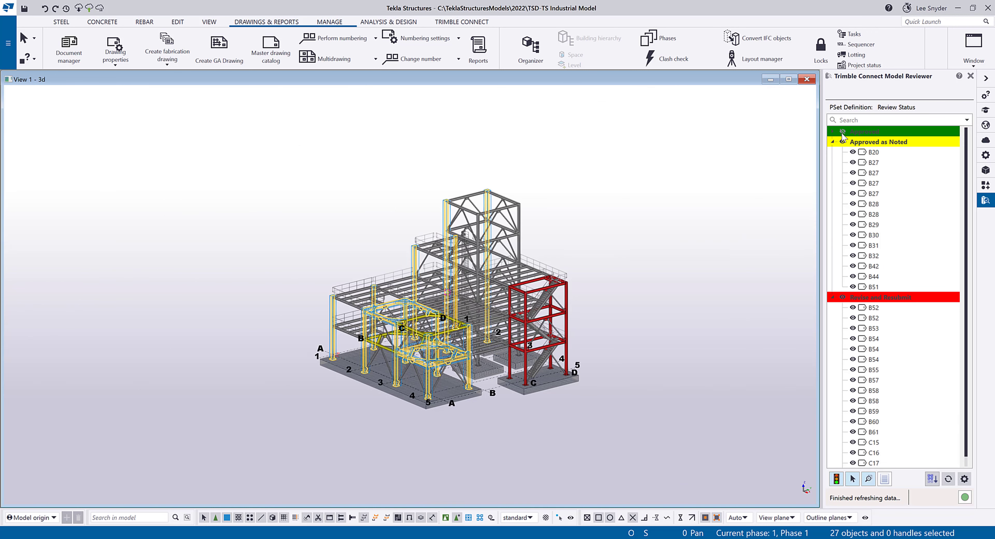
click(842, 133)
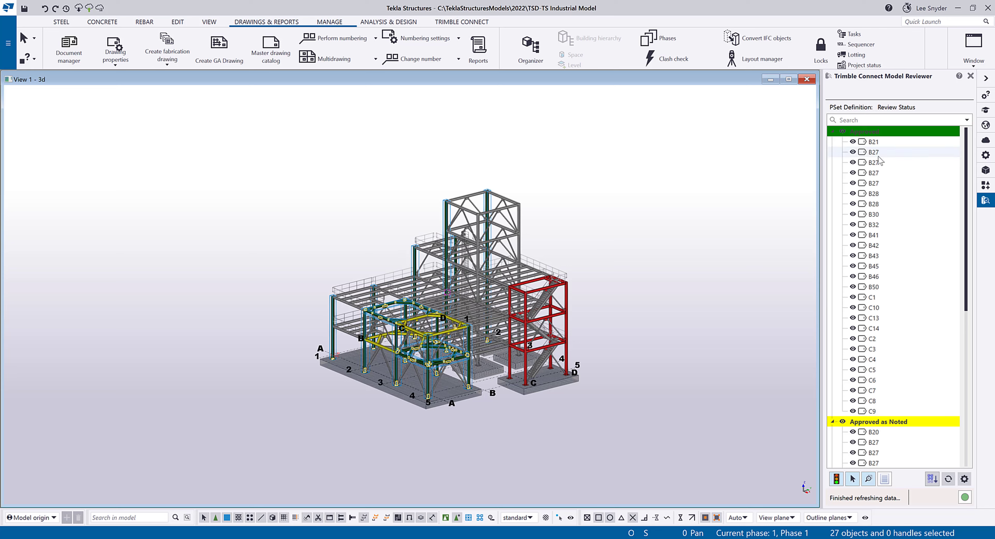
Step: Zoom to beam B27, then pick the green beam above the yellow frame in the 3D view
click(917, 173)
right_click(917, 175)
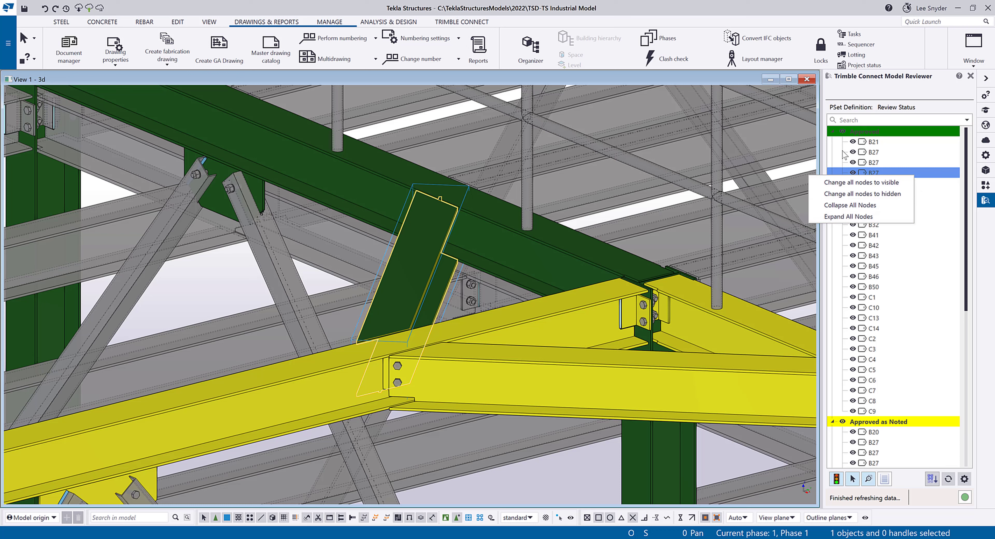
scroll(516, 249, down, 2)
scroll(516, 250, down, 5)
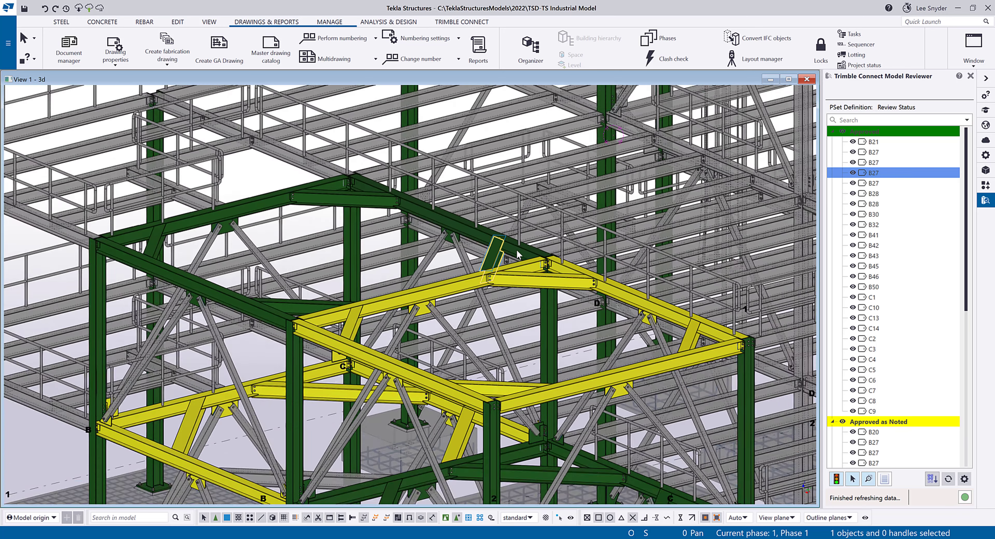
scroll(384, 272, up, 2)
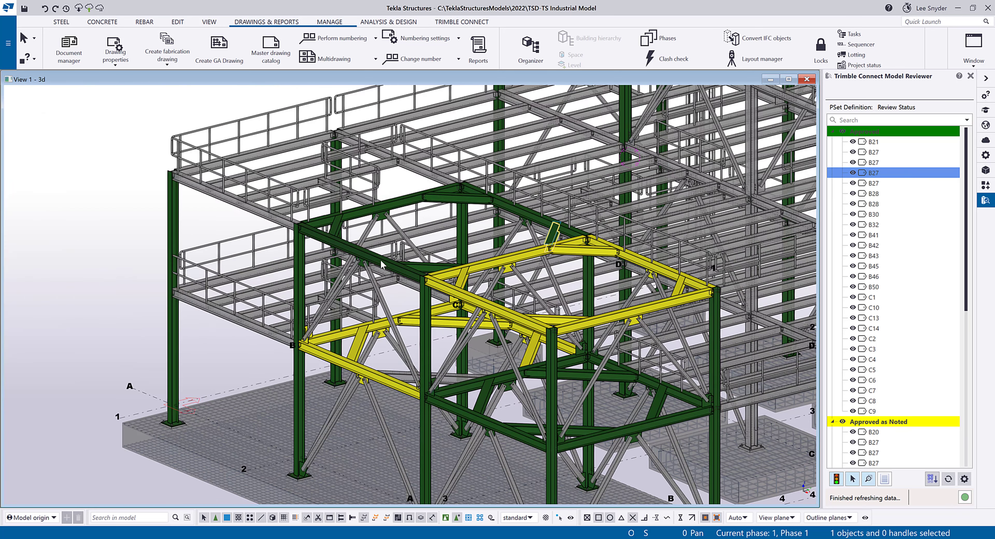
click(382, 265)
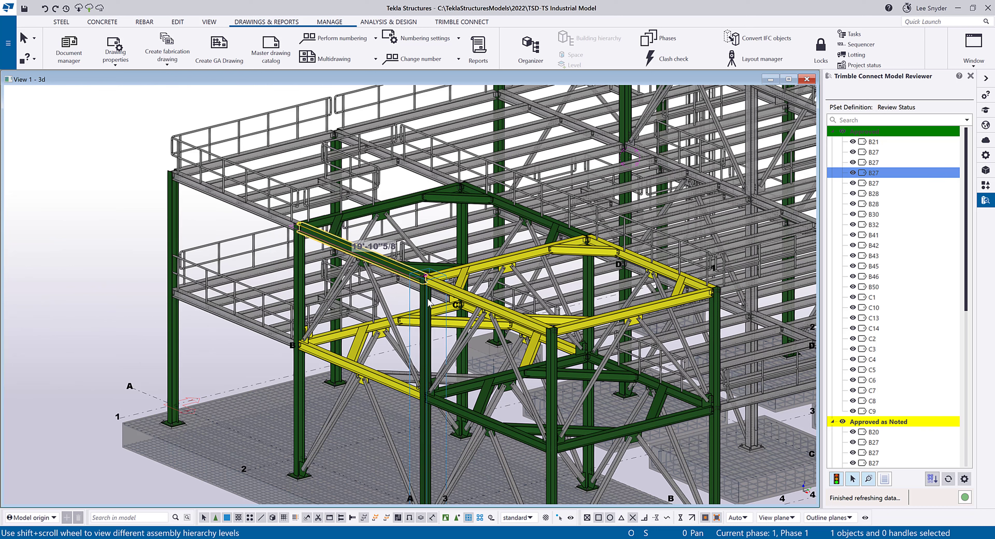
Step: Find the picked beam in the Model Reviewer tree, listed as B30 under Approved
click(931, 479)
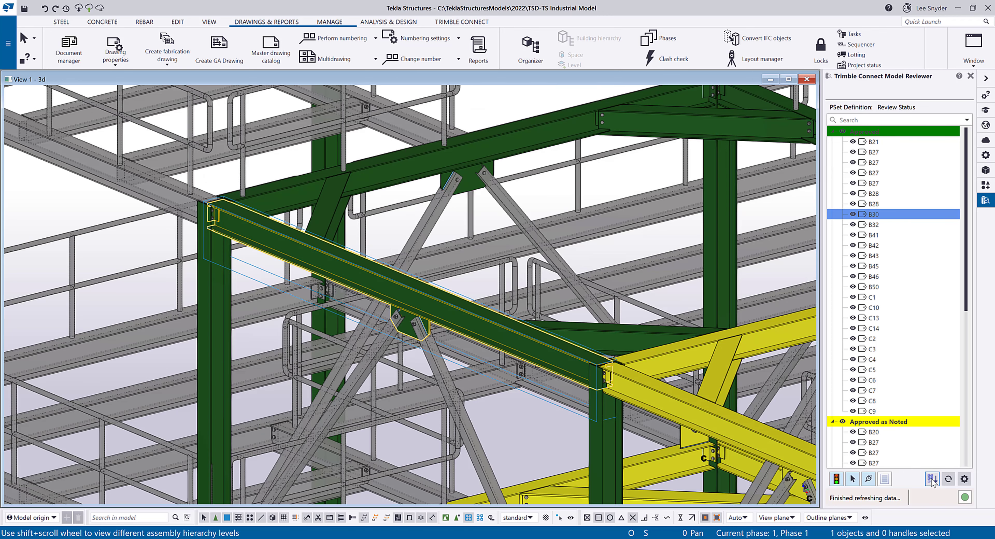
mouse_move(894, 219)
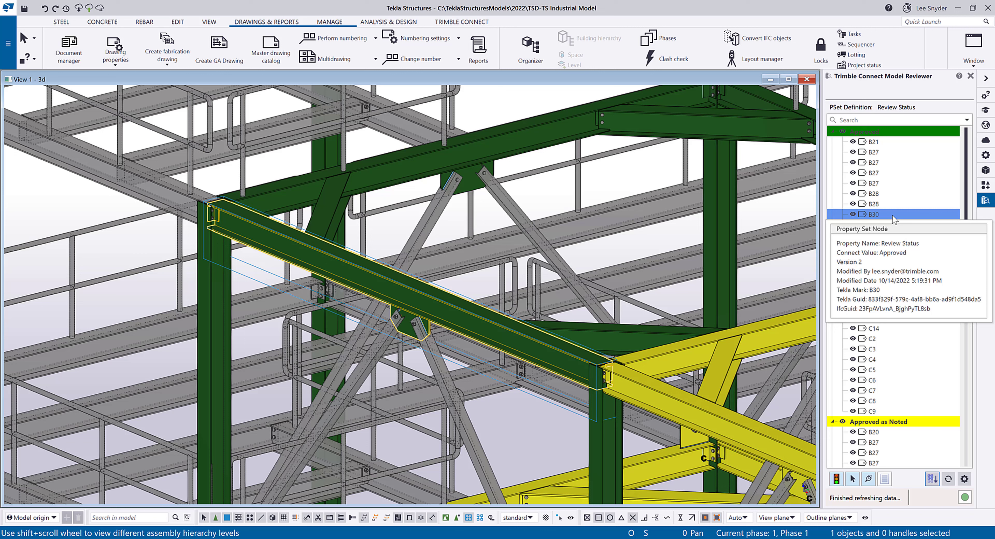
Step: Show beam B30's property history: version 1 Review Status Approved as Noted, dated 10/5/2022
click(884, 479)
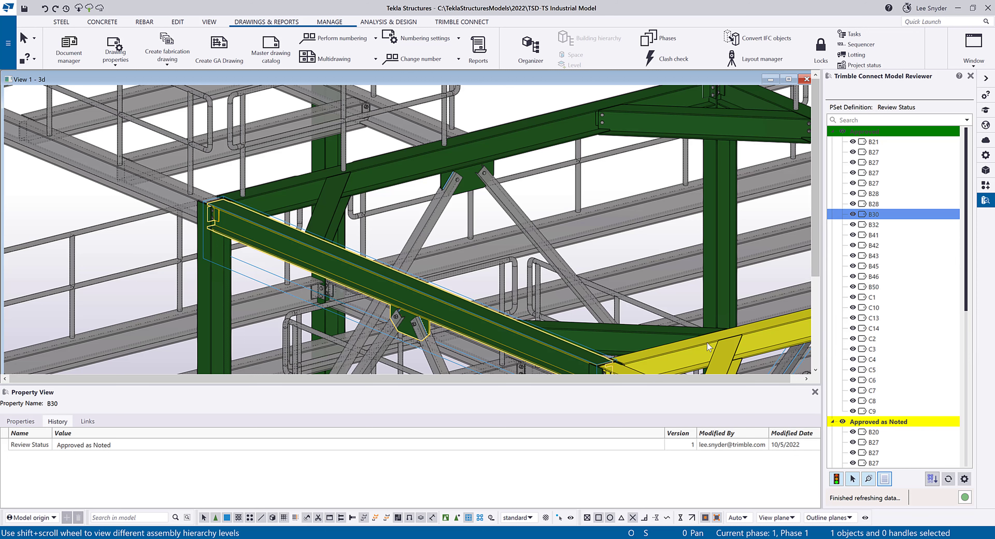
scroll(365, 250, down, 10)
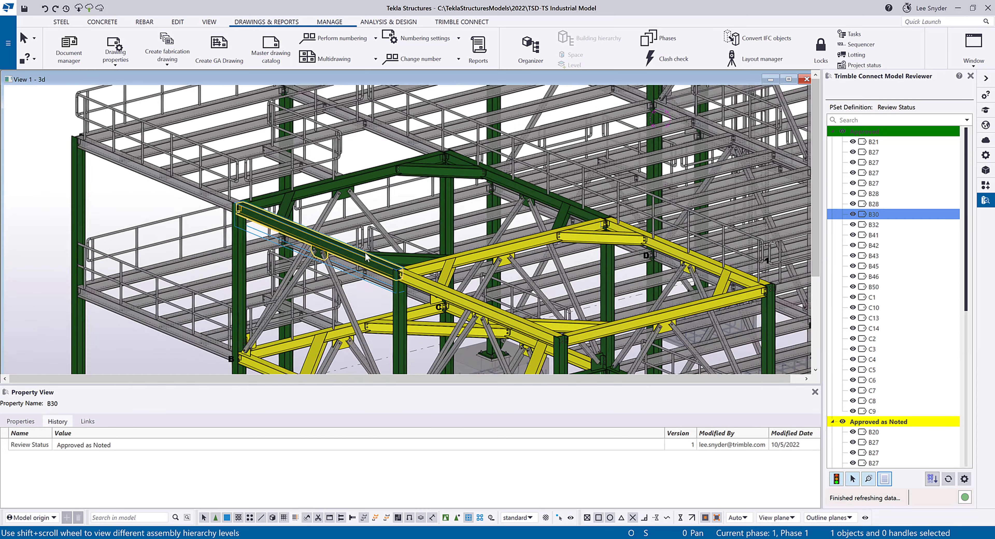
scroll(545, 288, up, 8)
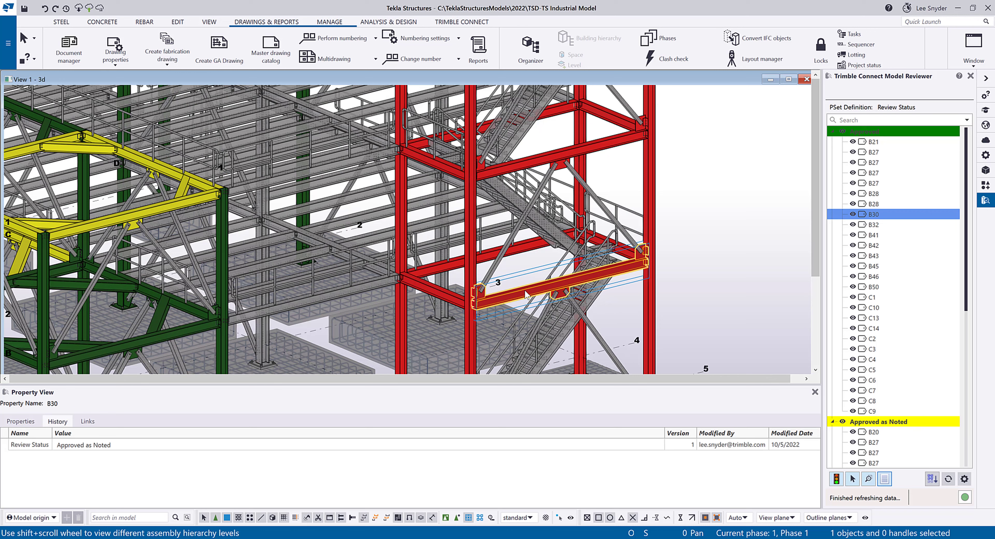
Step: Pick red beam B59, list its linked documents and open B59 - BEAM - Rev A.pdf
click(932, 480)
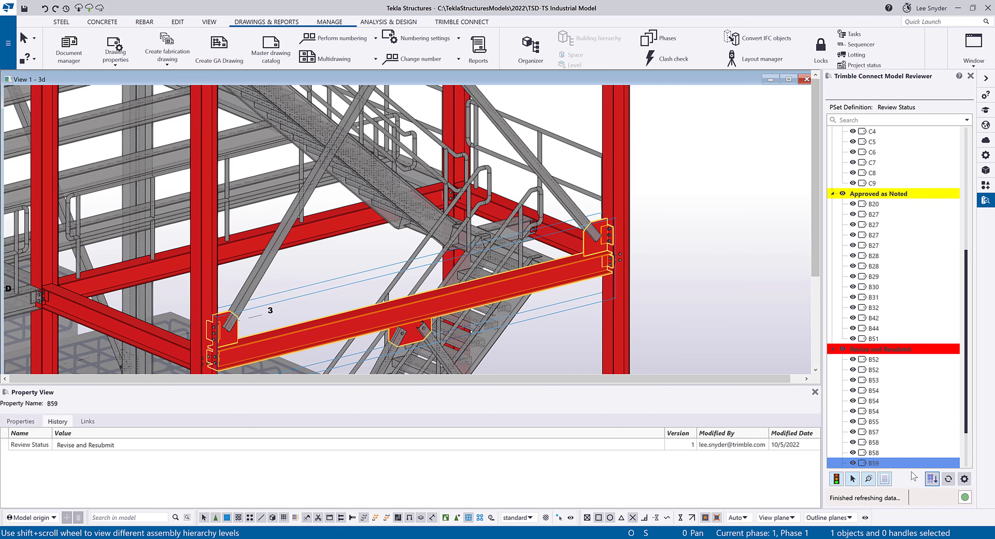
mouse_move(879, 465)
click(93, 422)
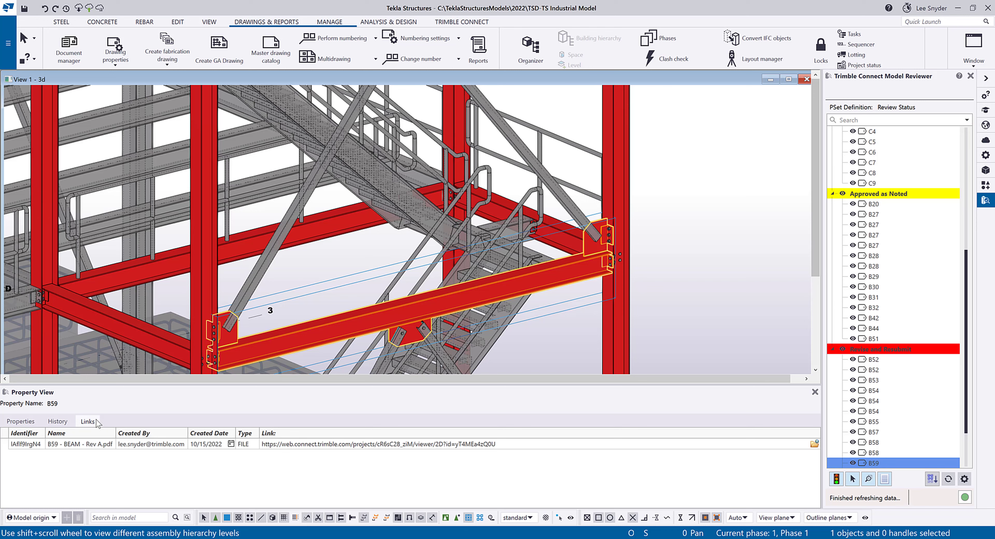
click(814, 444)
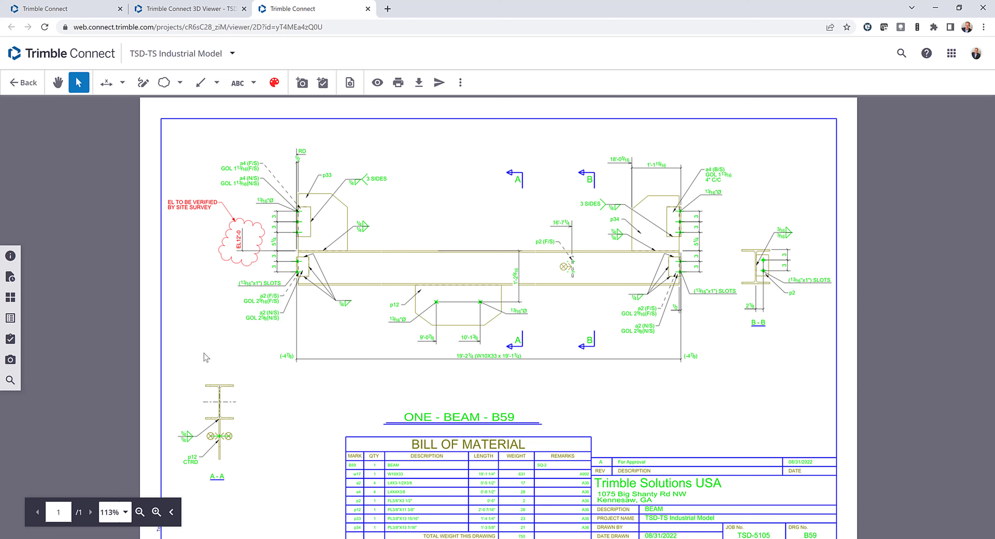
Step: Return from the B59 - BEAM - Rev A.pdf drawing to the Tekla Structures model
key(alt+Tab)
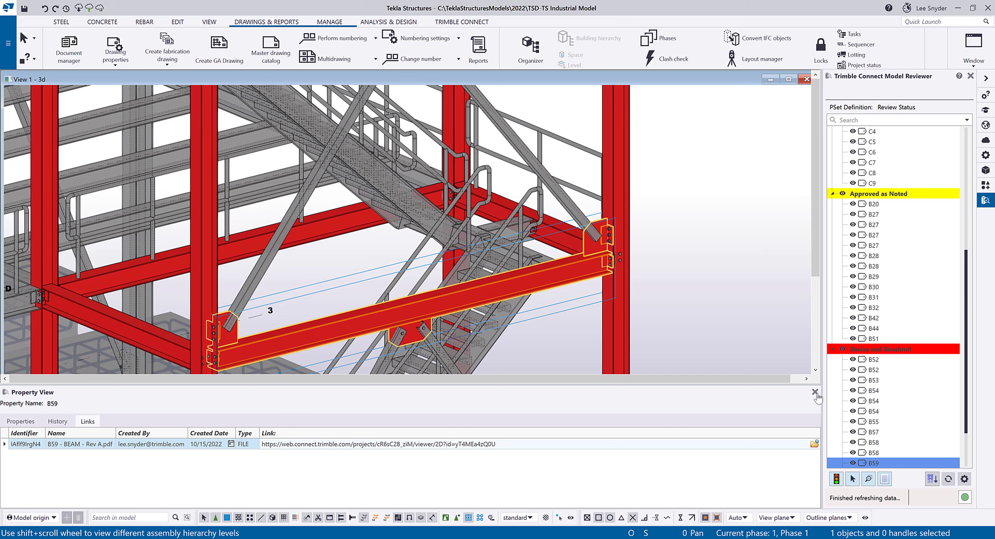
Step: Load the saved Site Status reviewer settings to group parts as In Transit, Installed and On Site
click(964, 478)
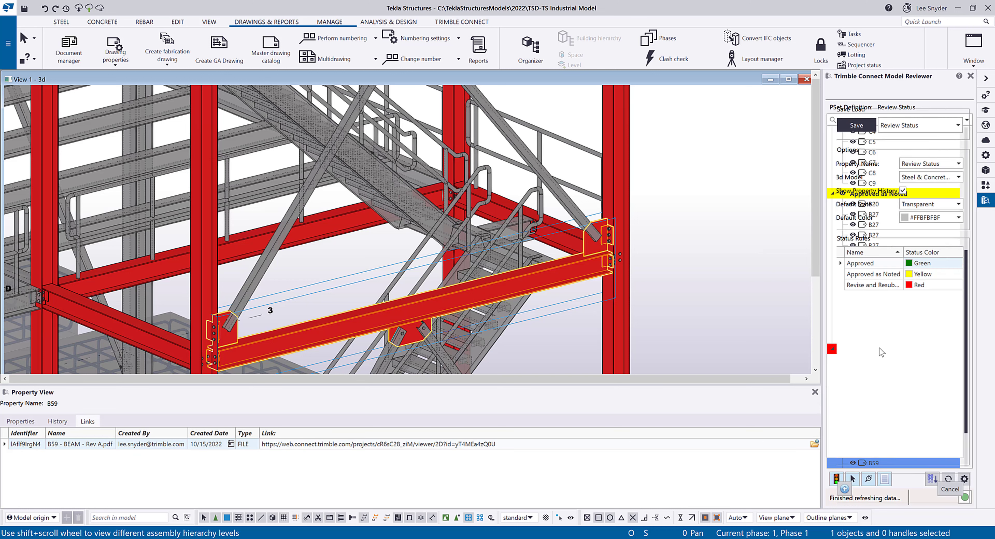
click(957, 125)
click(899, 160)
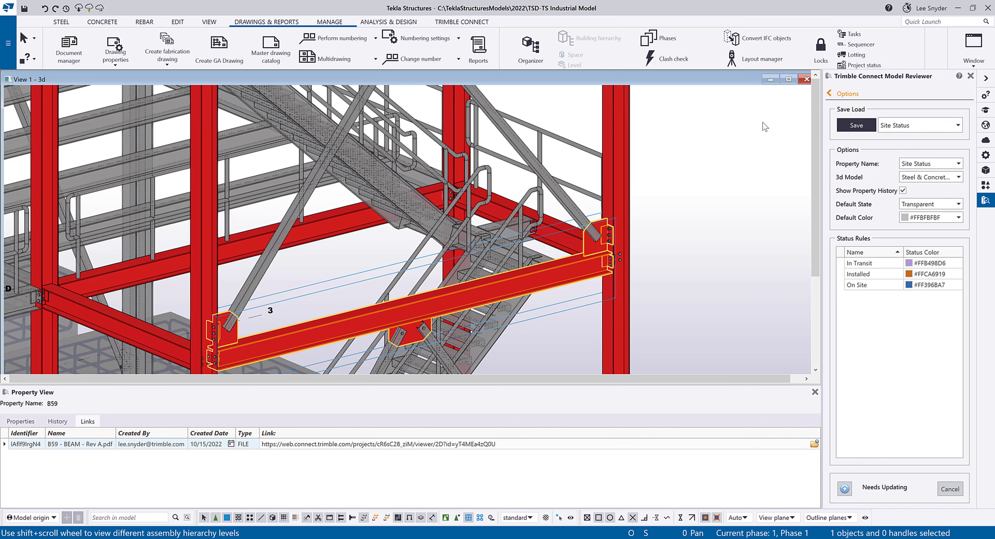
click(839, 94)
scroll(520, 280, down, 10)
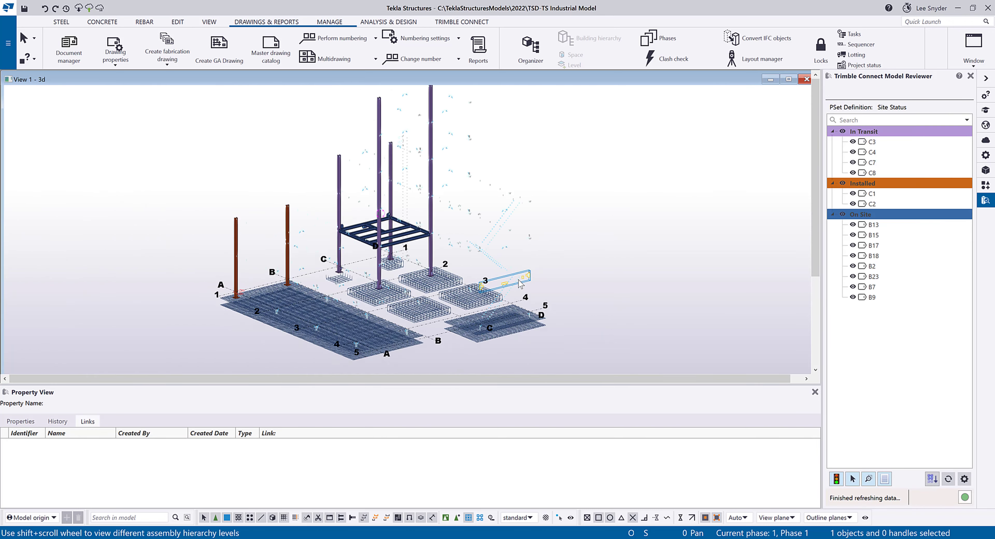